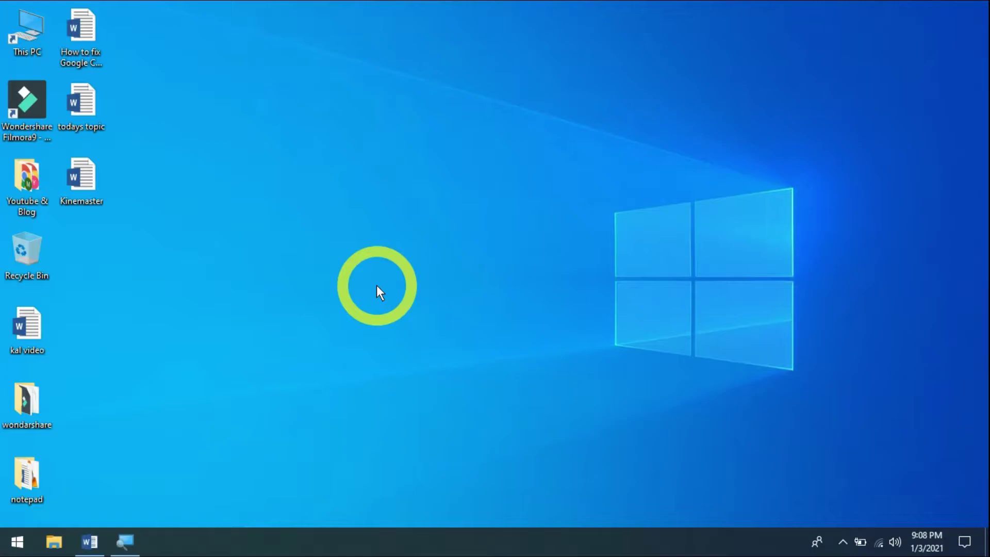
Step: Refresh the desktop and check the Windows Settings home page for an activation notice
right_click(333, 168)
click(379, 212)
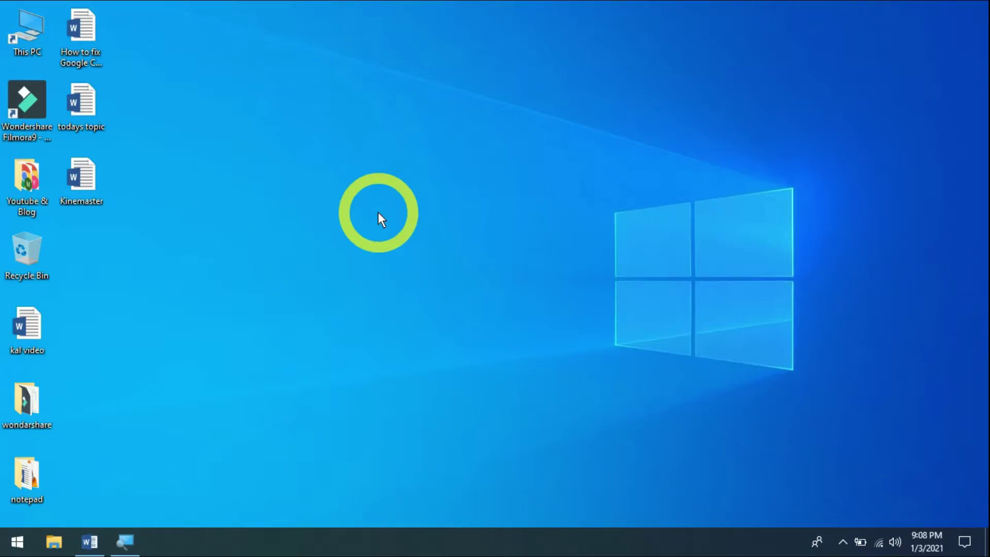
key(super+i)
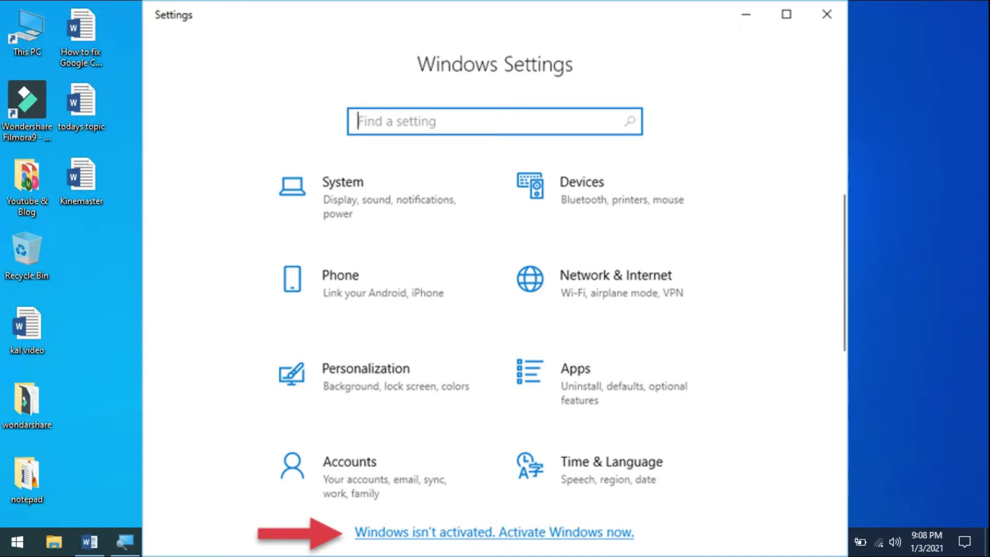
key(alt+F4)
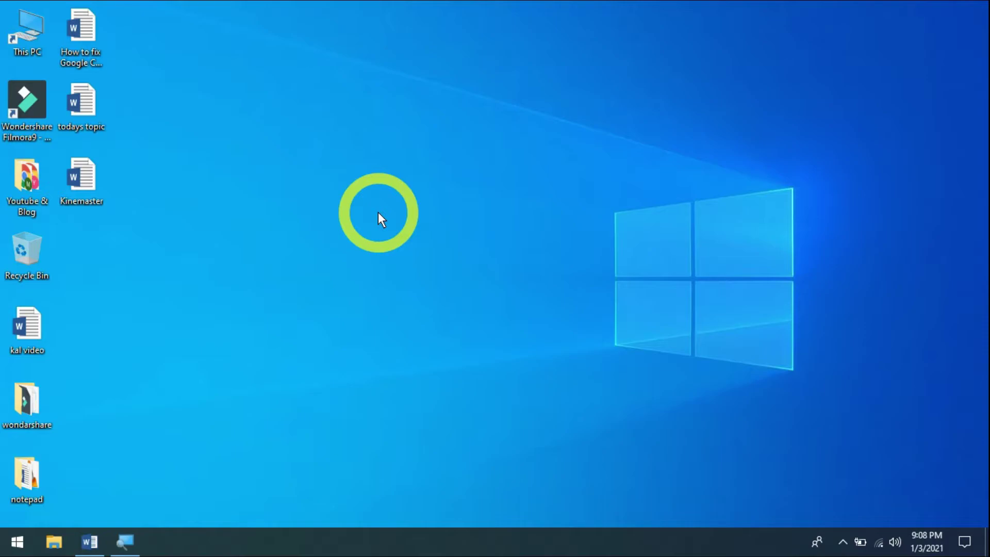
Step: Check the Windows activation status on the Activation page of the Update & Security settings, and close Settings
click(15, 541)
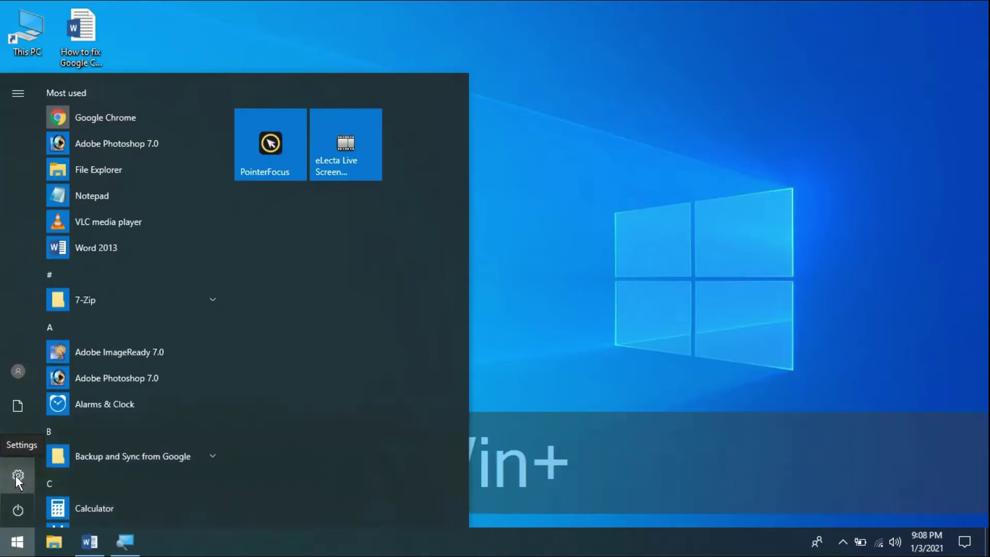
key(super+KP_Add)
key(super+KP_Subtract)
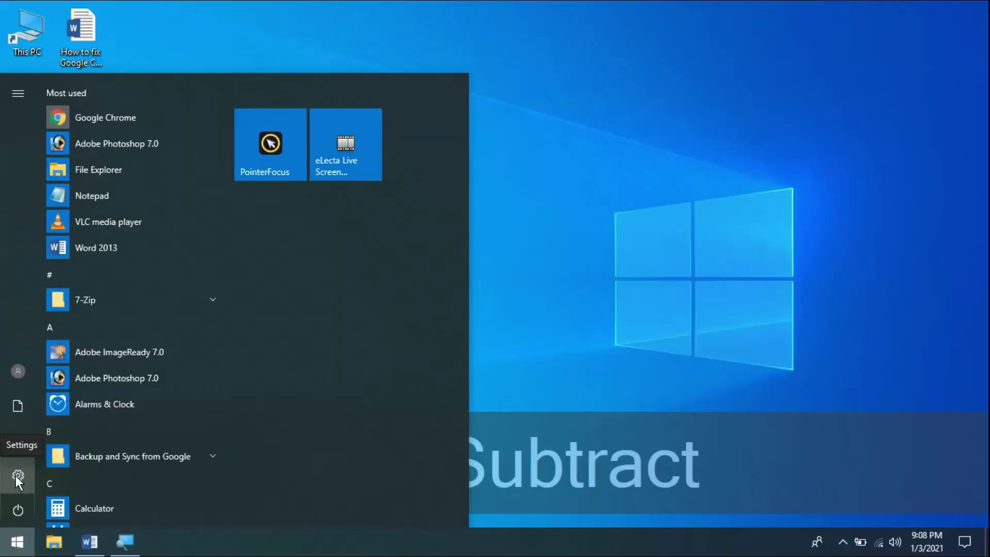
click(17, 475)
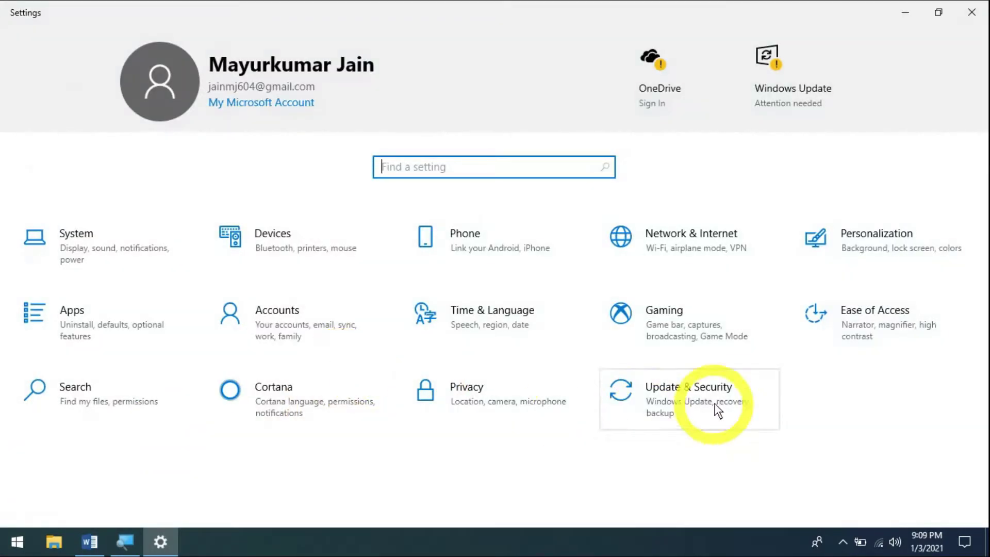
key(super+KP_Add)
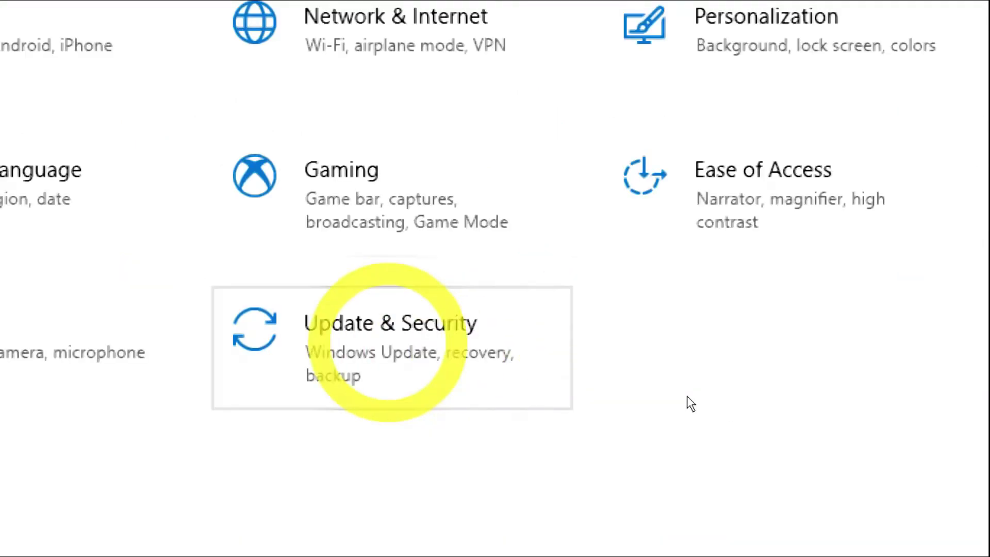
key(super+KP_Subtract)
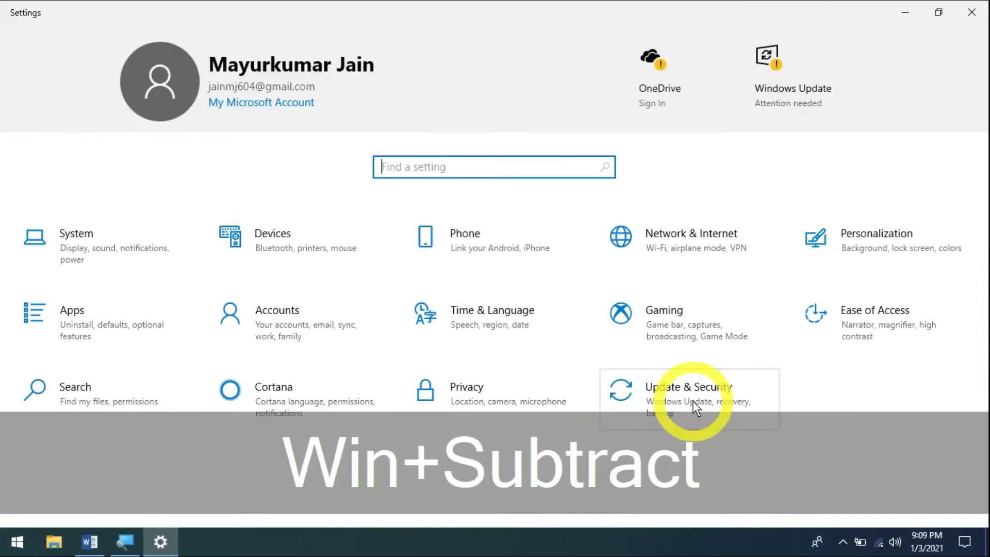
click(693, 401)
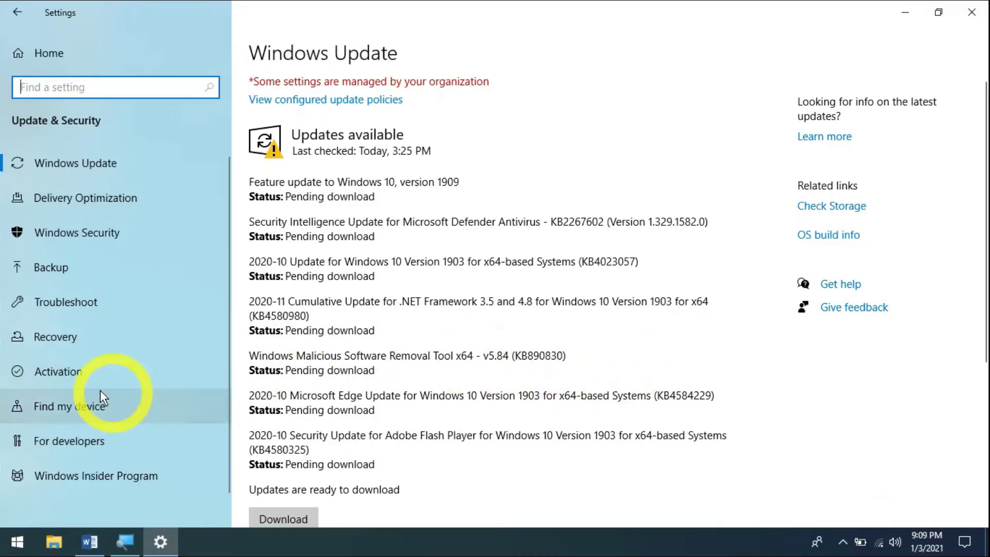
click(55, 376)
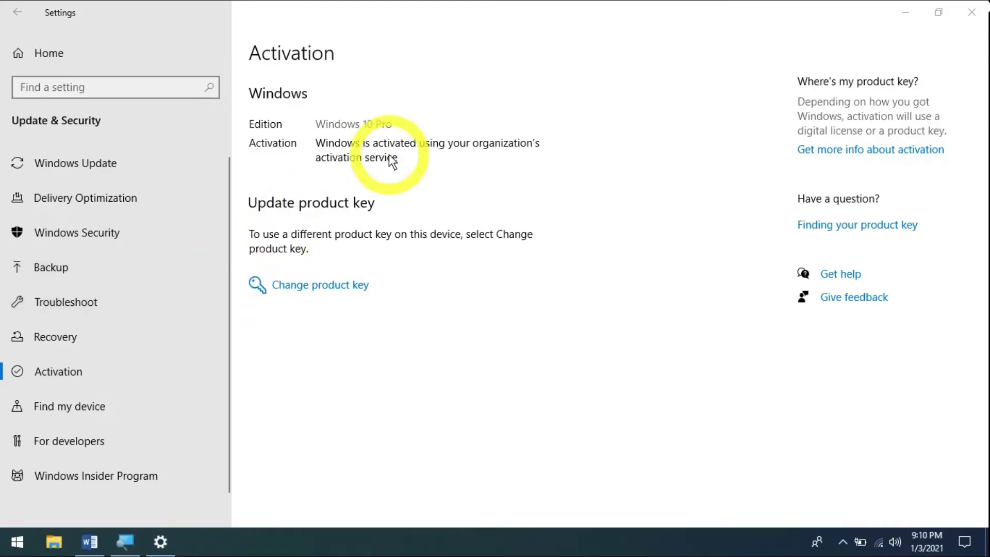
click(972, 11)
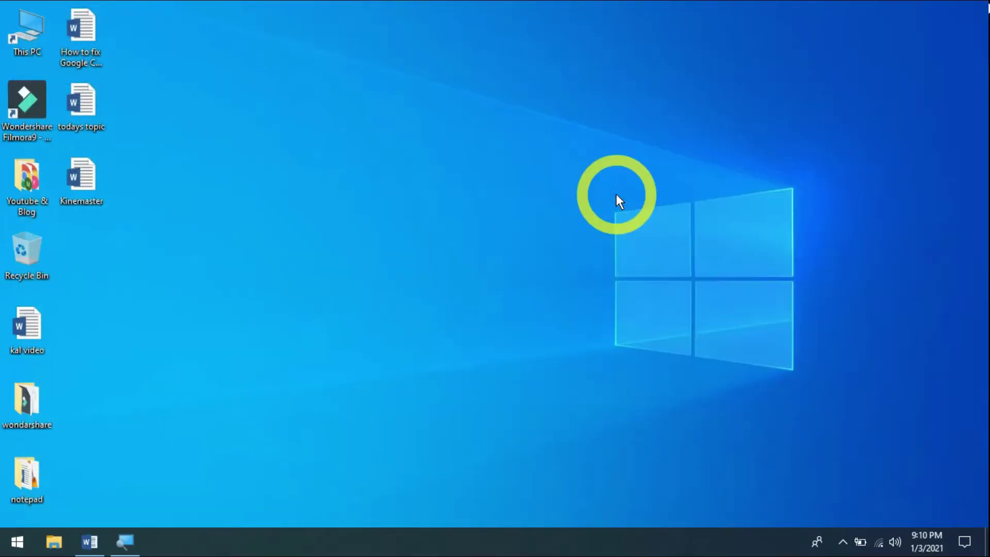
Step: View the Control Panel items as large icons, check the Windows activation section of the System page, and close the window
key(super)
text(cont)
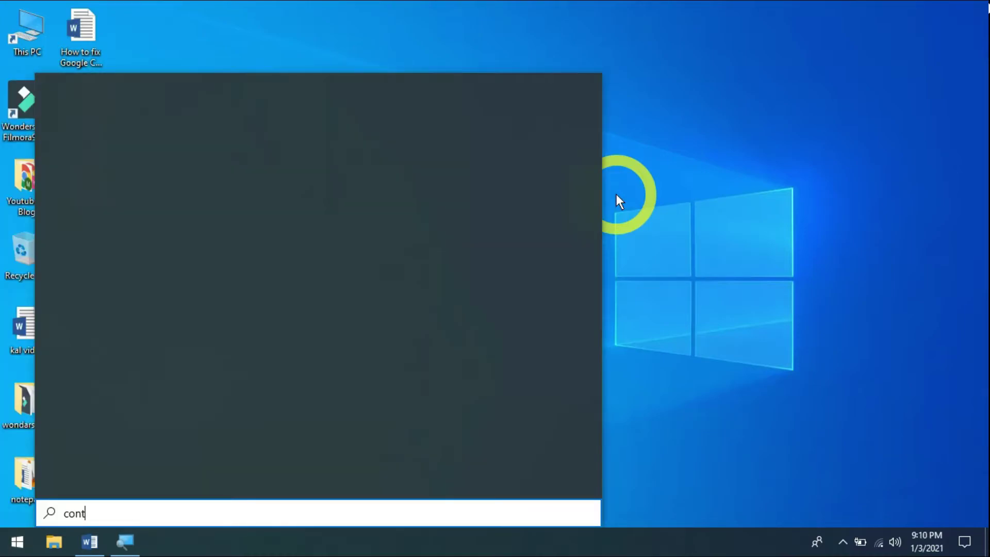
key(Return)
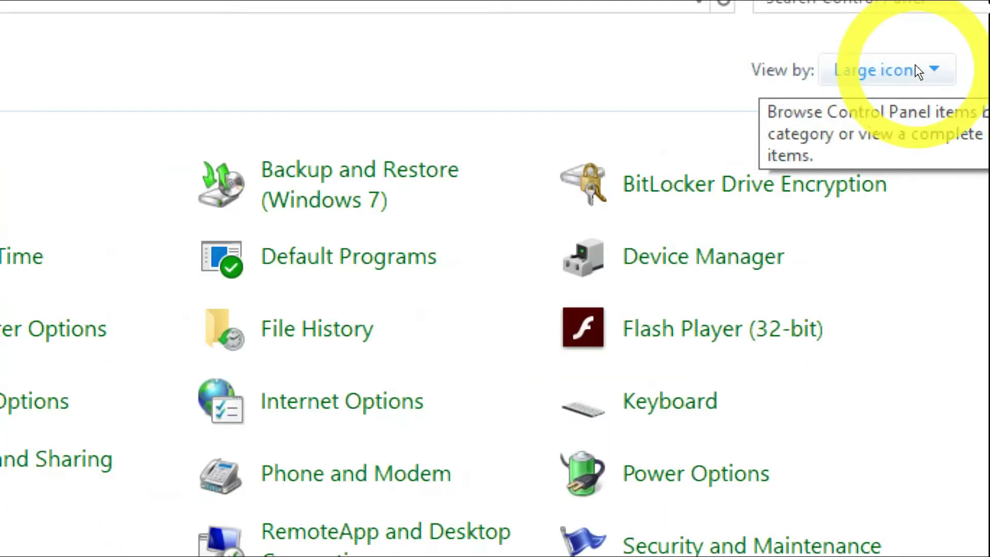
click(917, 71)
click(901, 152)
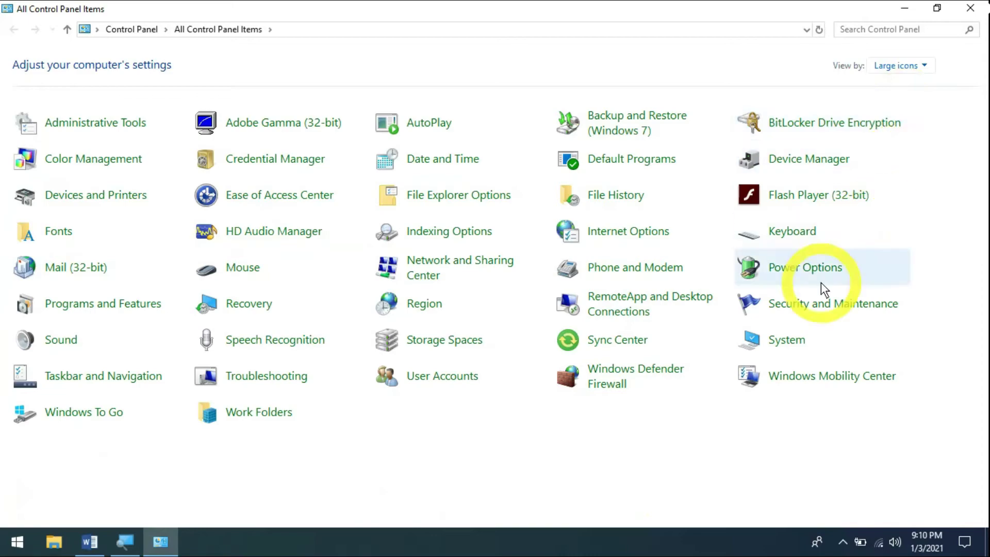
click(788, 338)
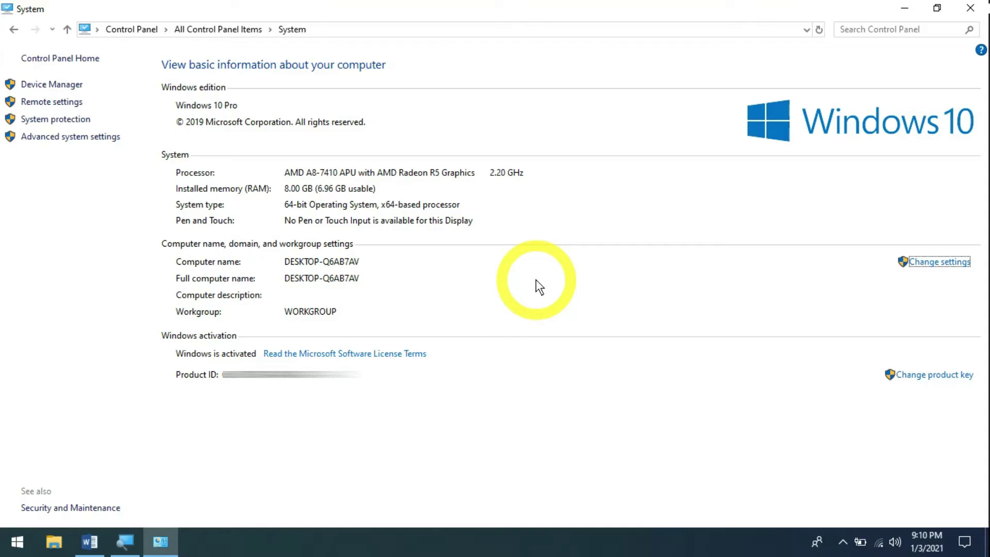
click(970, 8)
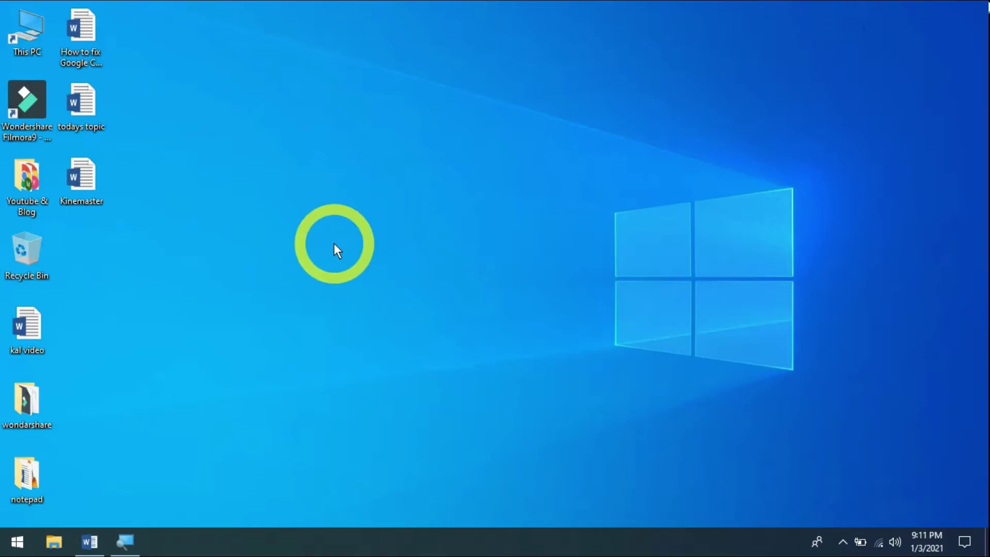
Step: Open a Command Prompt by running cmd.exe from the Run dialog
key(super+r)
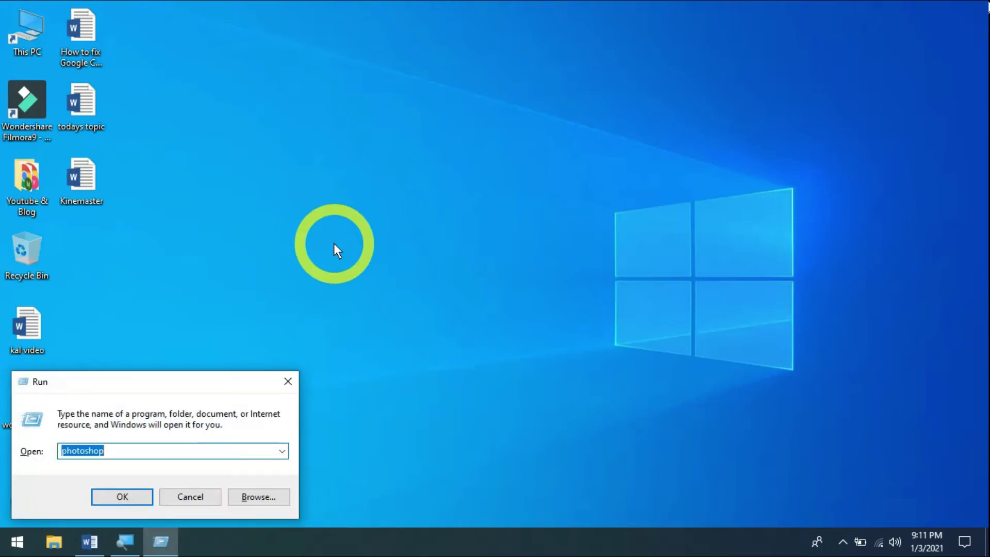
key(Down)
key(Down)
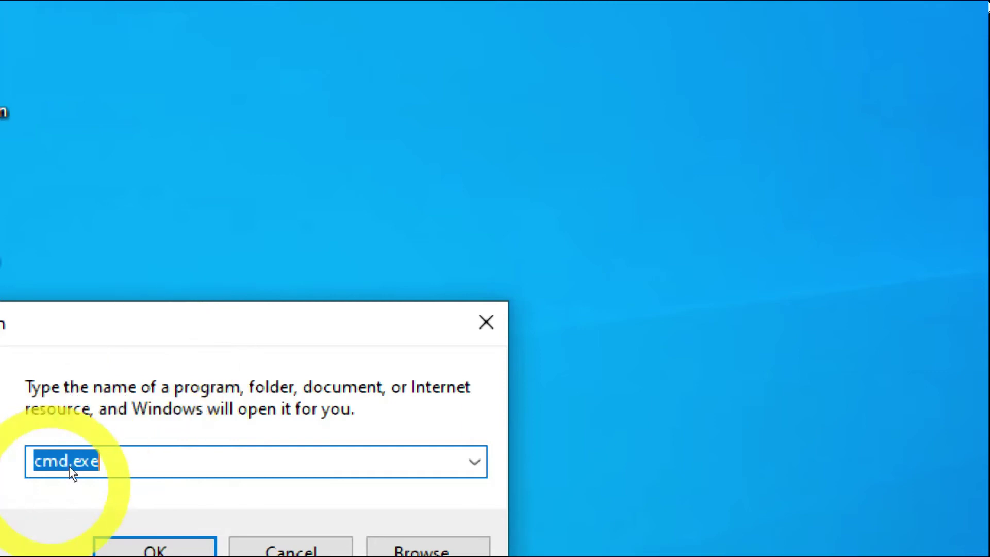
key(Return)
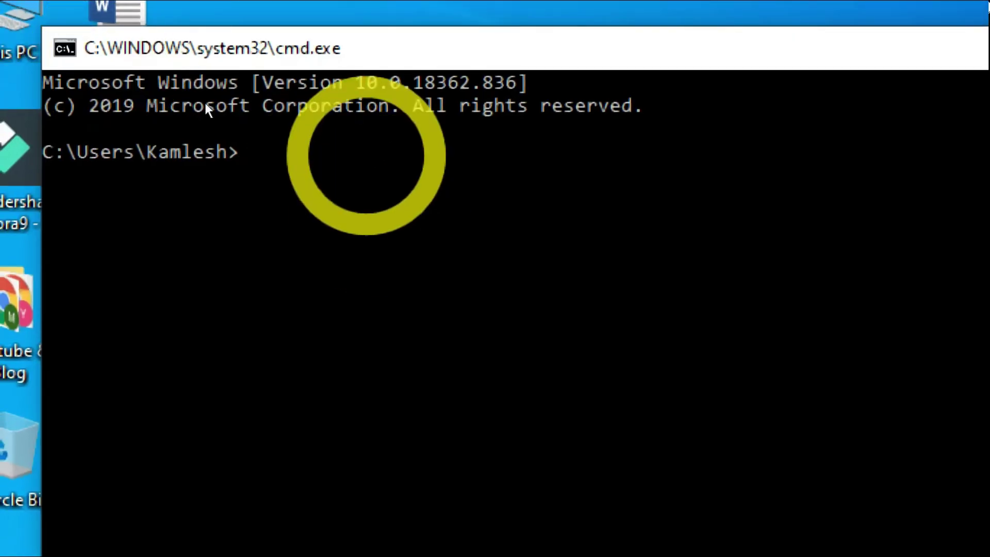
Step: Run slmgr /xpr to check when the Windows activation expires, dismiss the result, and close the Command Prompt
text(slmgr /xpr)
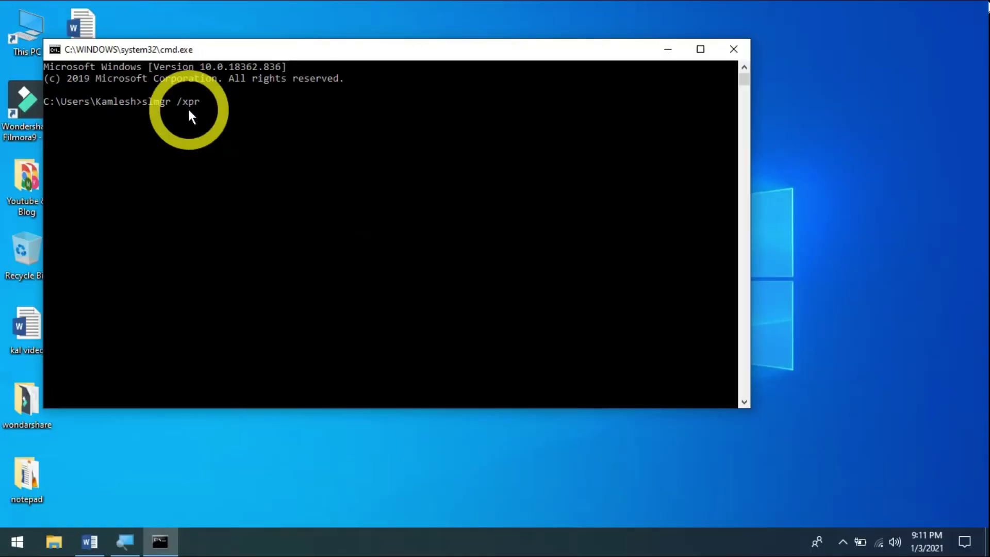
key(Return)
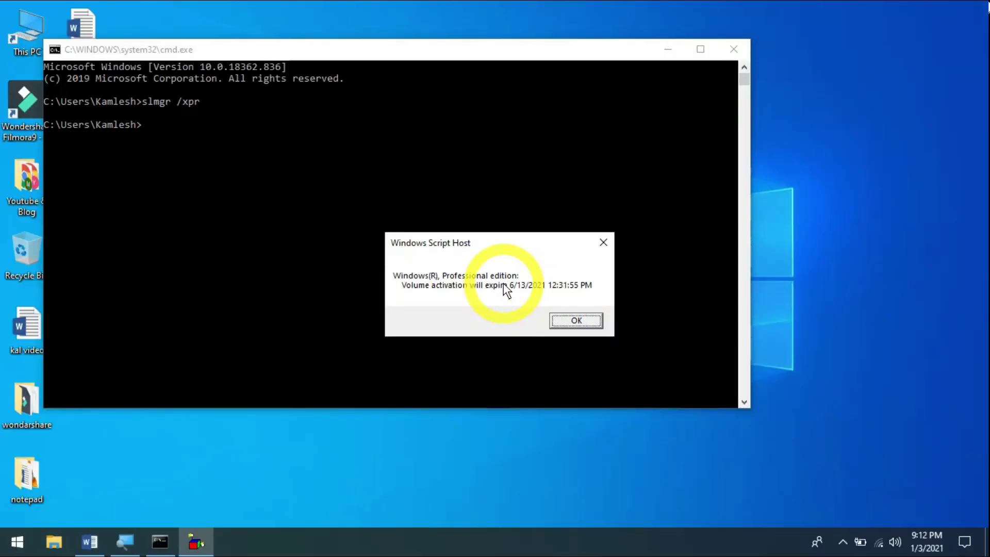
click(567, 320)
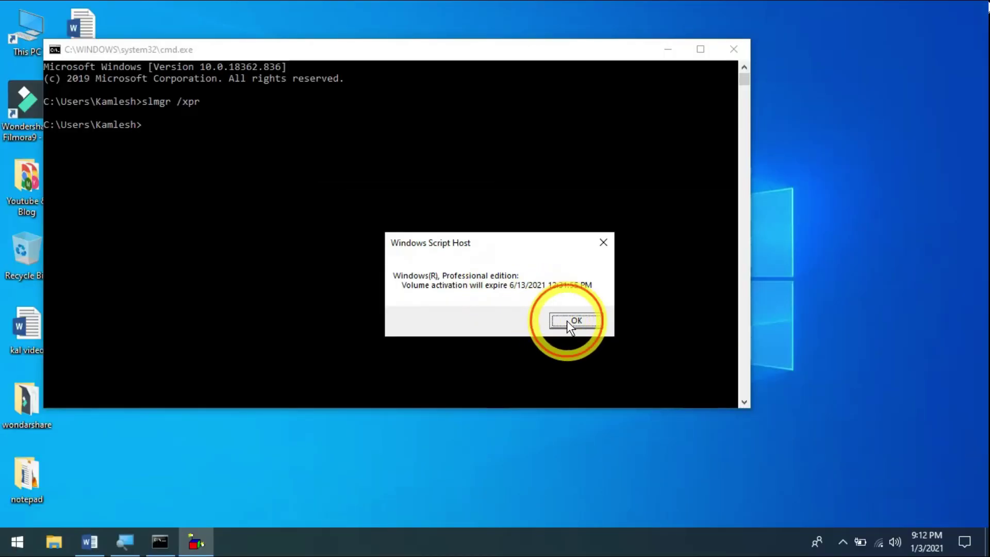
click(733, 49)
right_click(449, 148)
click(496, 190)
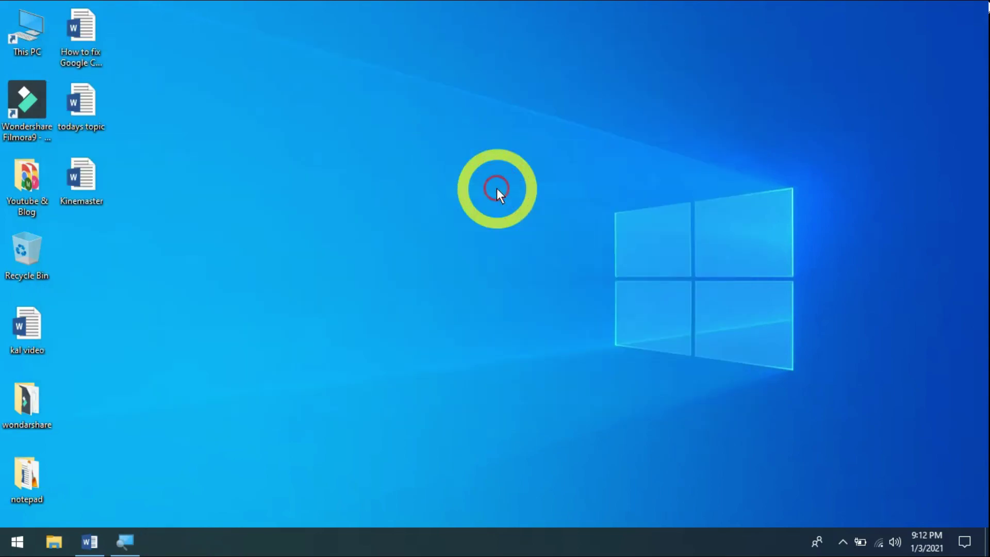